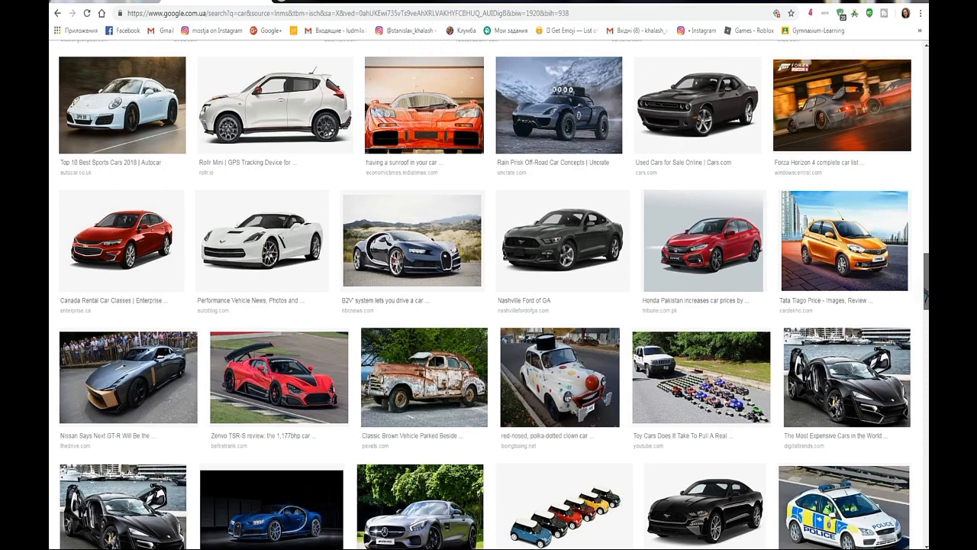
Step: Look through the car image search results for a photo suitable for recolouring
drag(925, 290, 924, 309)
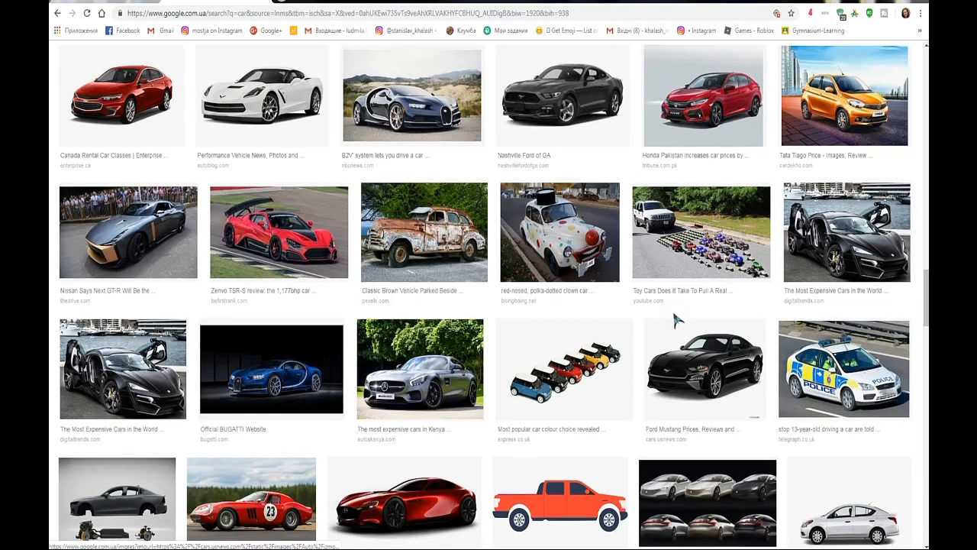
scroll(676, 322, down, 2)
scroll(676, 322, down, 1)
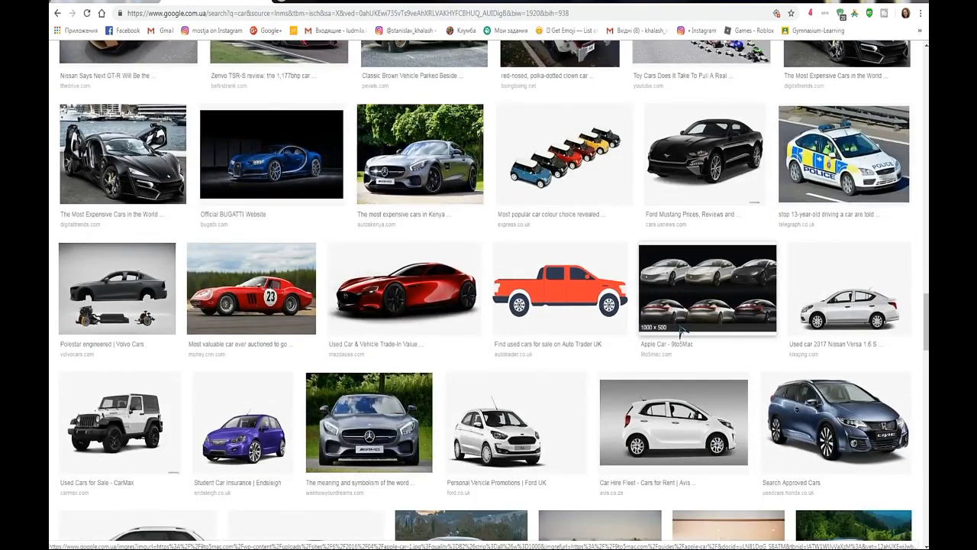
scroll(682, 328, down, 3)
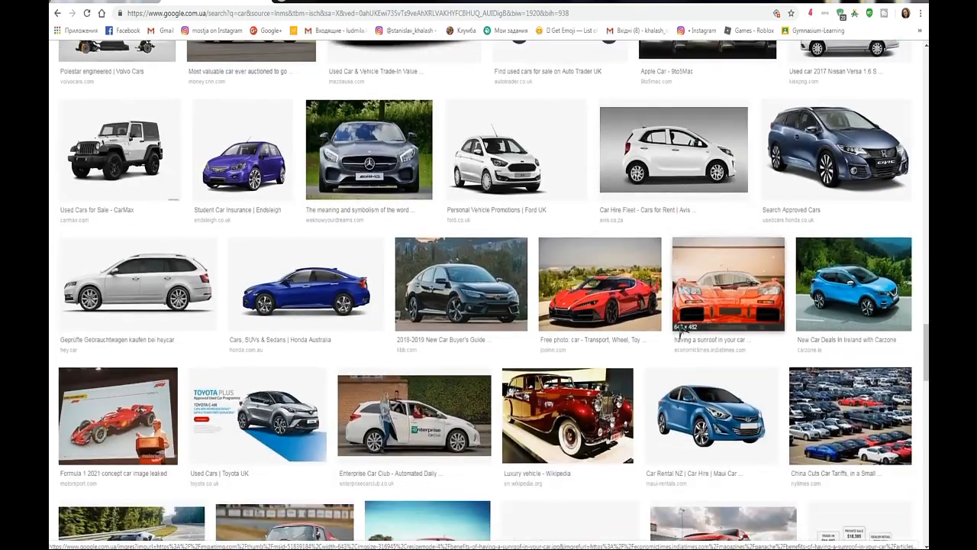
scroll(679, 329, down, 2)
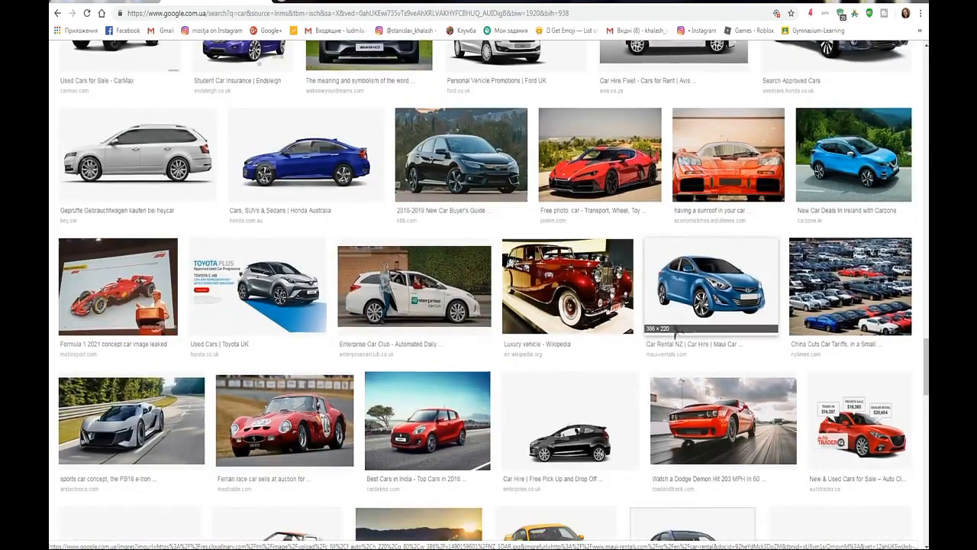
scroll(674, 330, down, 3)
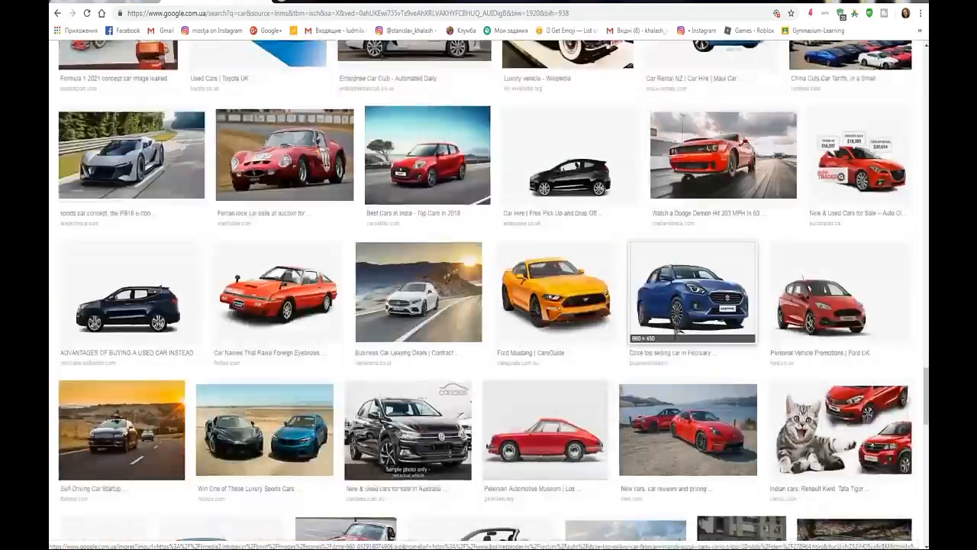
scroll(674, 330, down, 3)
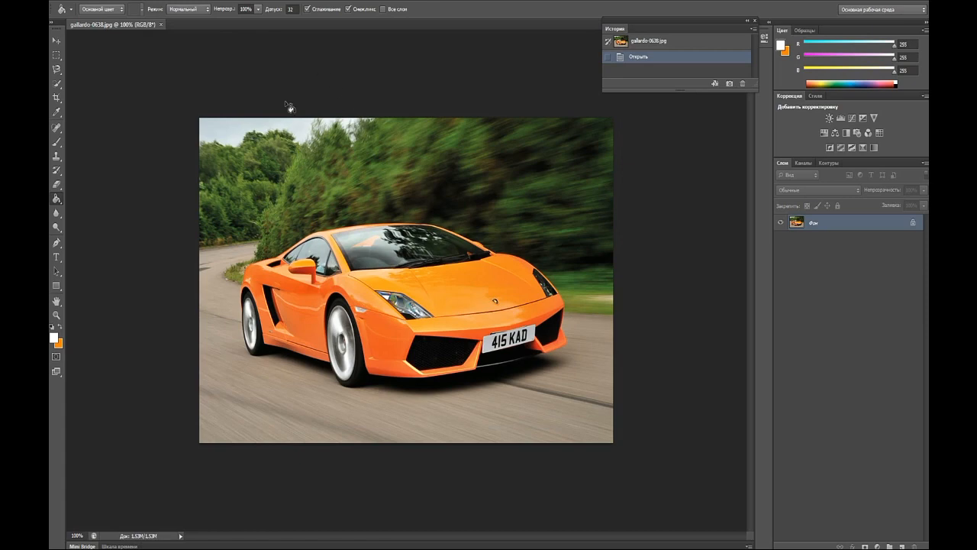
Step: Show the orange car photo in a windowed Photoshop view and widen the window slightly
key(f)
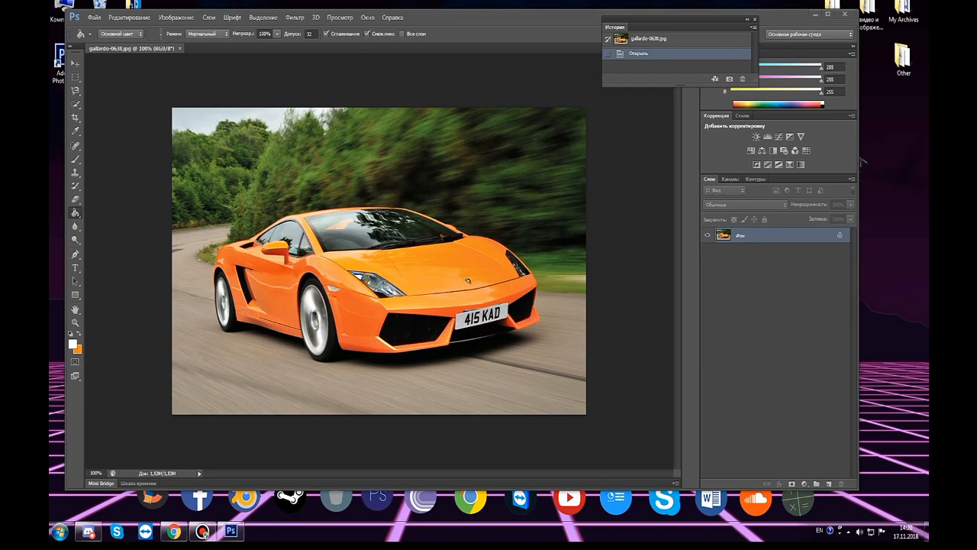
drag(868, 160, 870, 161)
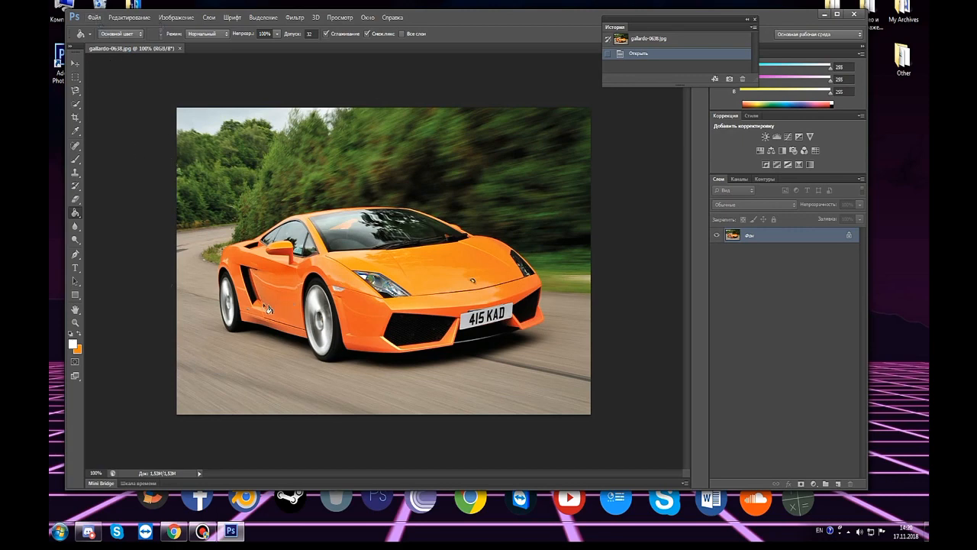
Step: Start Replace Color, sample the car's orange body from the image preview, set Fuzziness to 200 and show the selection mask
click(165, 18)
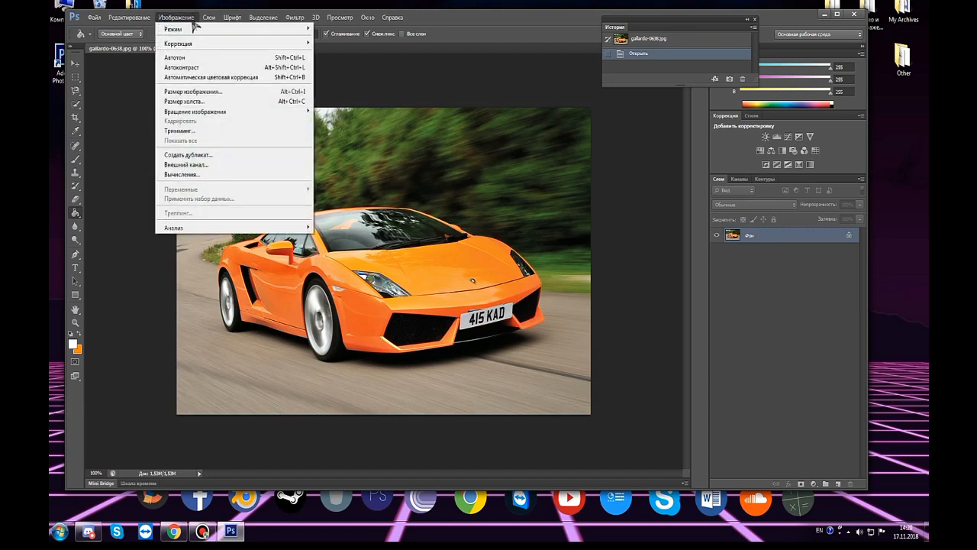
mouse_move(217, 44)
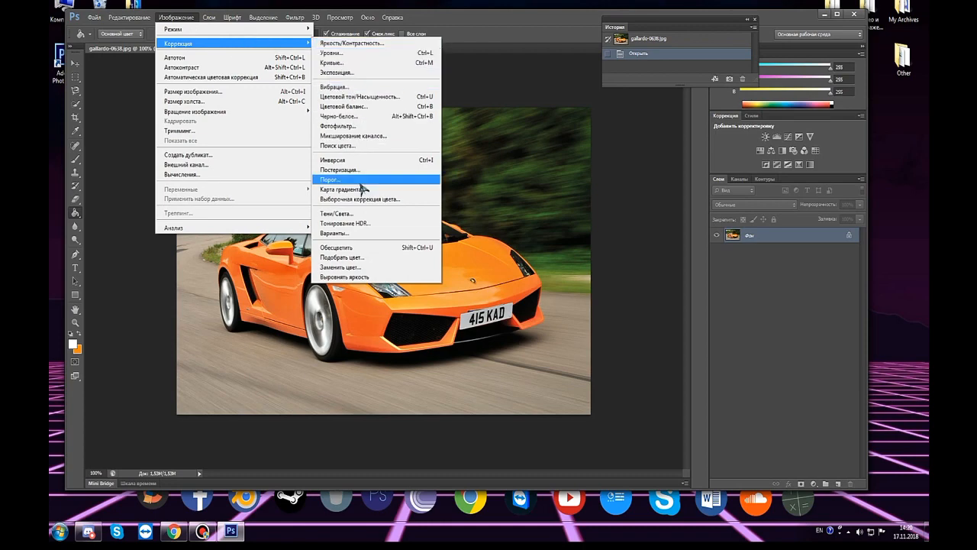
click(354, 267)
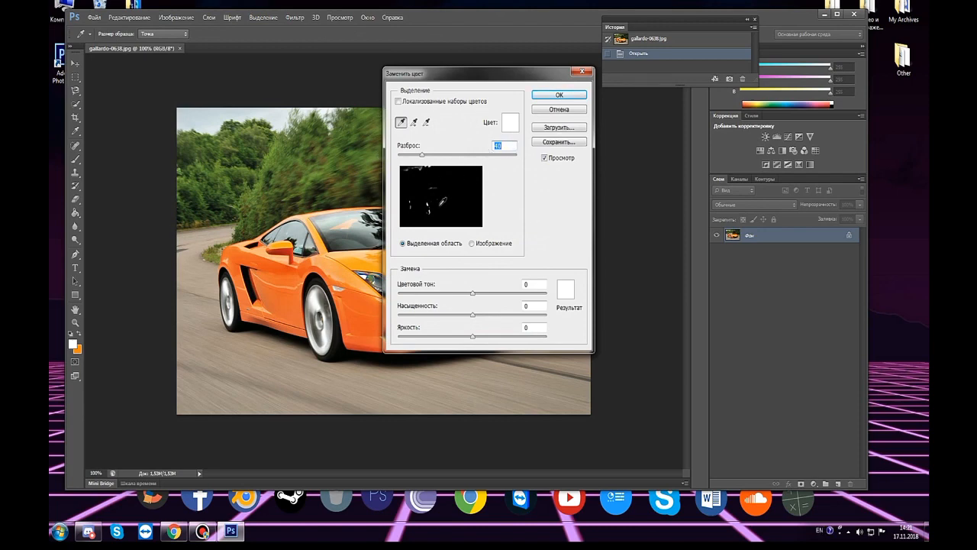
click(472, 243)
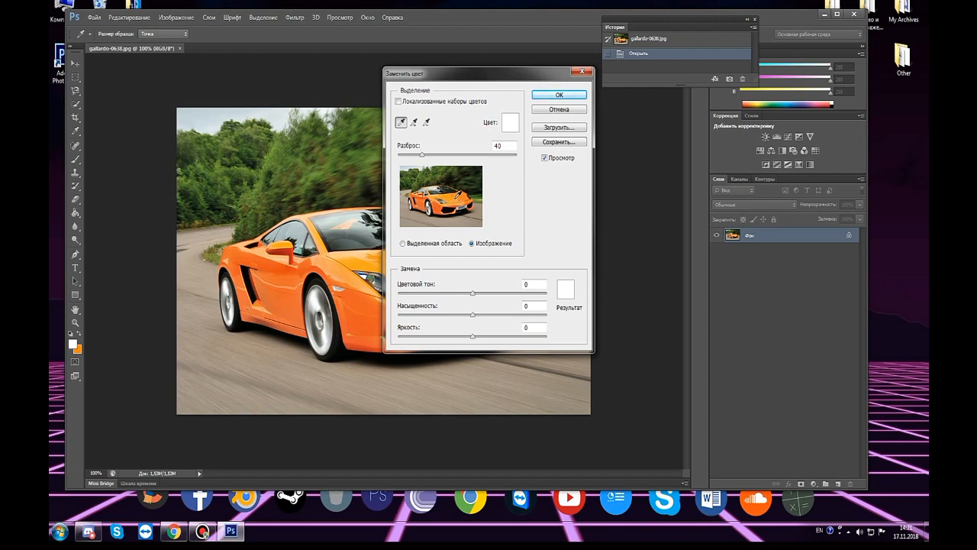
click(455, 197)
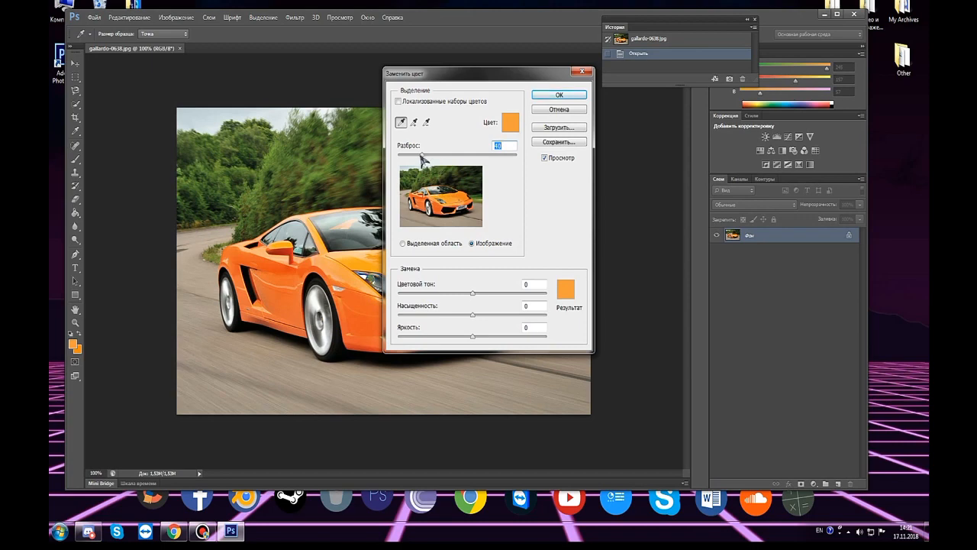
drag(422, 157, 517, 168)
click(409, 245)
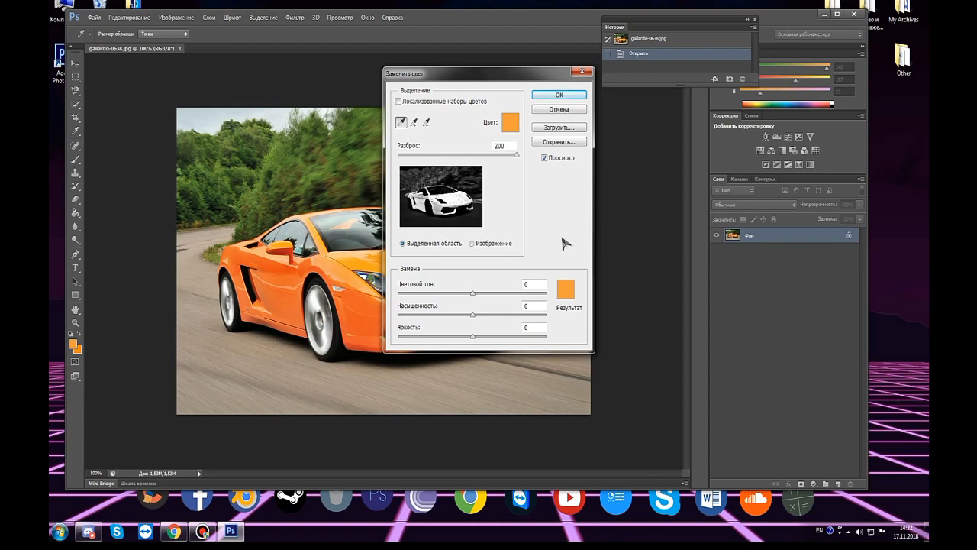
Step: Set the result colour to bright blue 000cfe and move the Replace Color dialog off the car
click(566, 294)
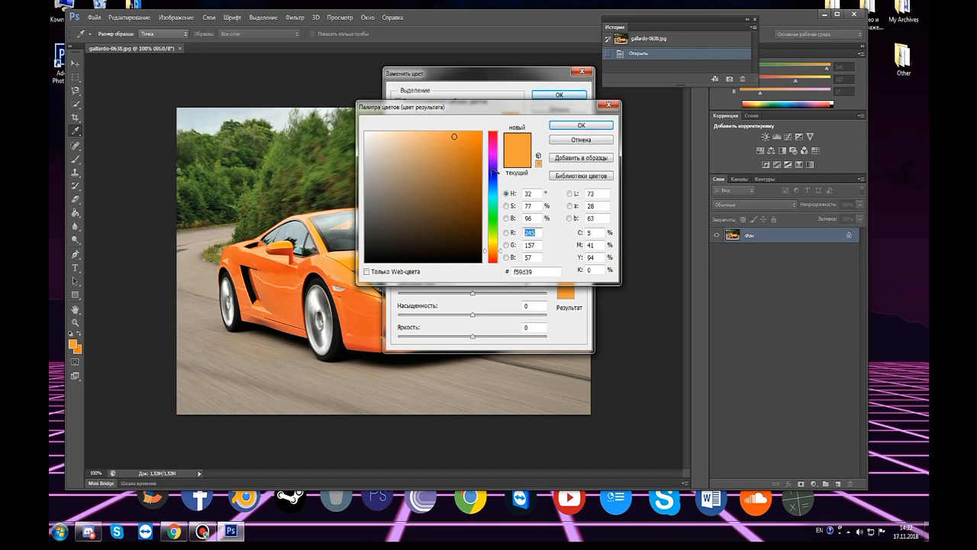
mouse_move(495, 177)
mouse_down()
mouse_move(496, 215)
mouse_move(496, 131)
mouse_move(495, 177)
mouse_up()
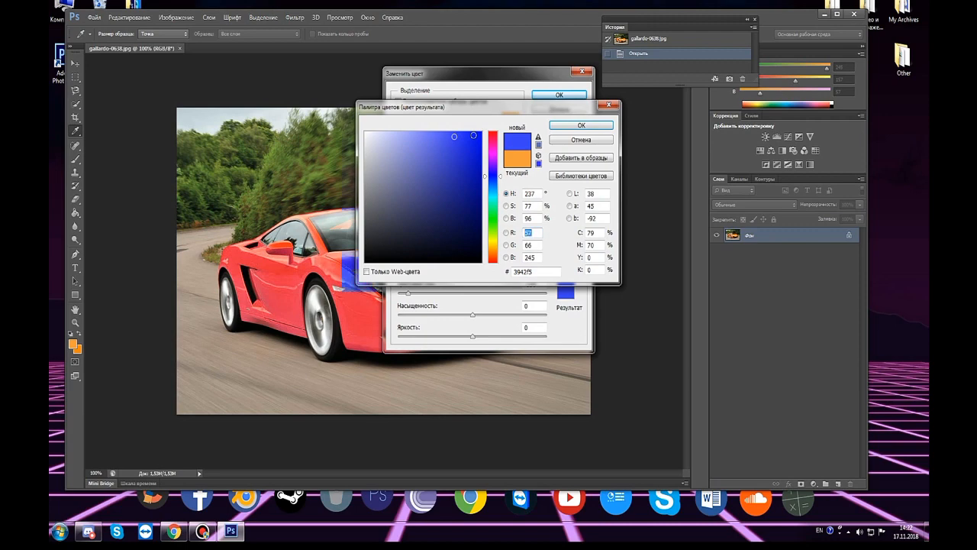
drag(473, 135, 482, 132)
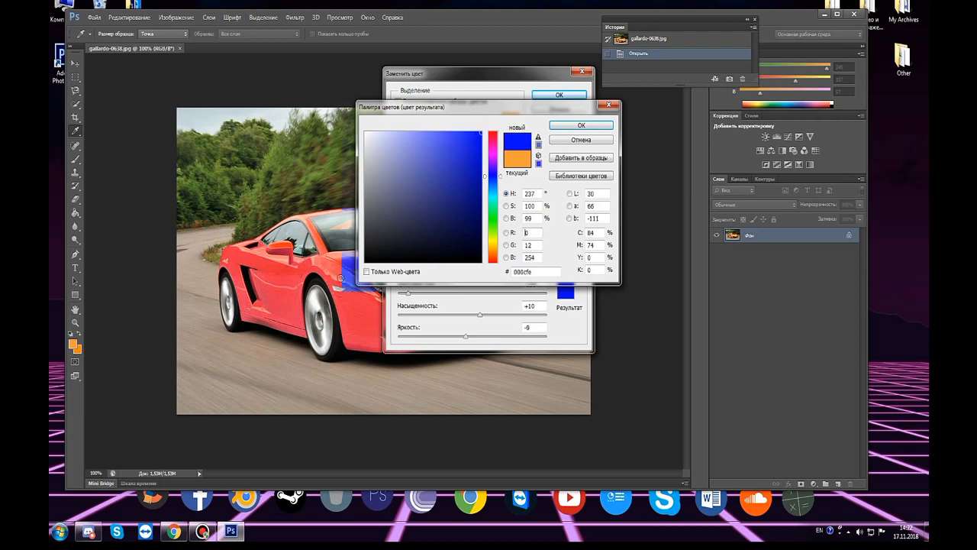
click(580, 125)
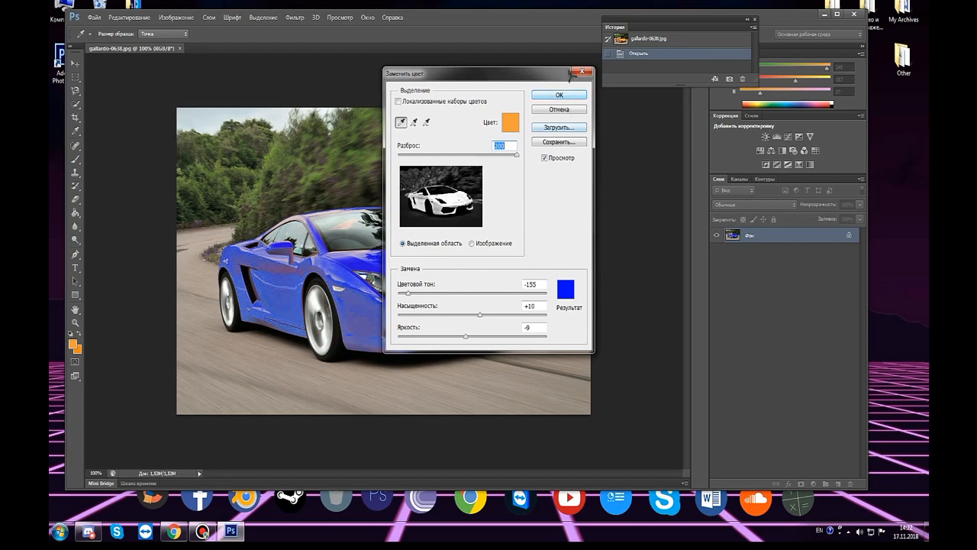
drag(450, 76, 667, 132)
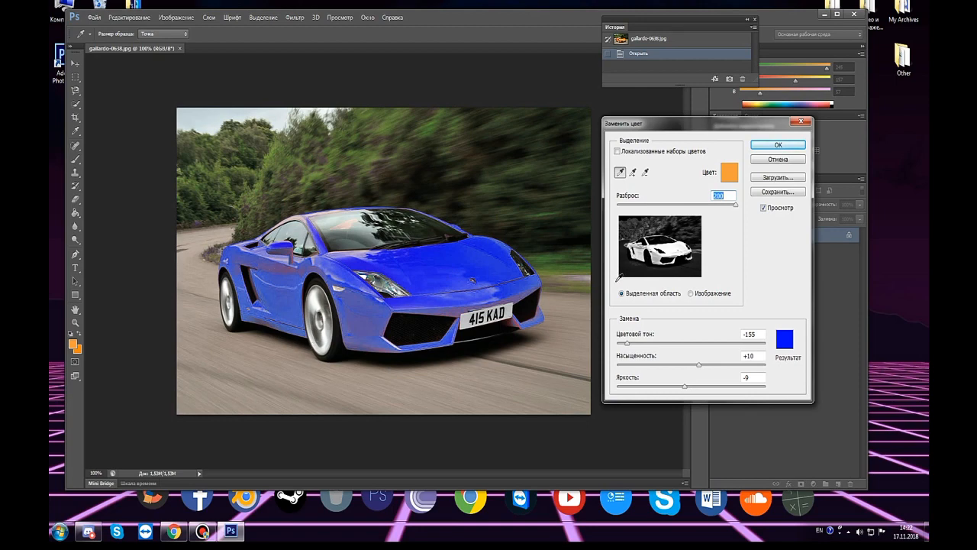
Step: Try sampling grey tones around the car's windscreen in the image preview, and show the selection mask
click(692, 294)
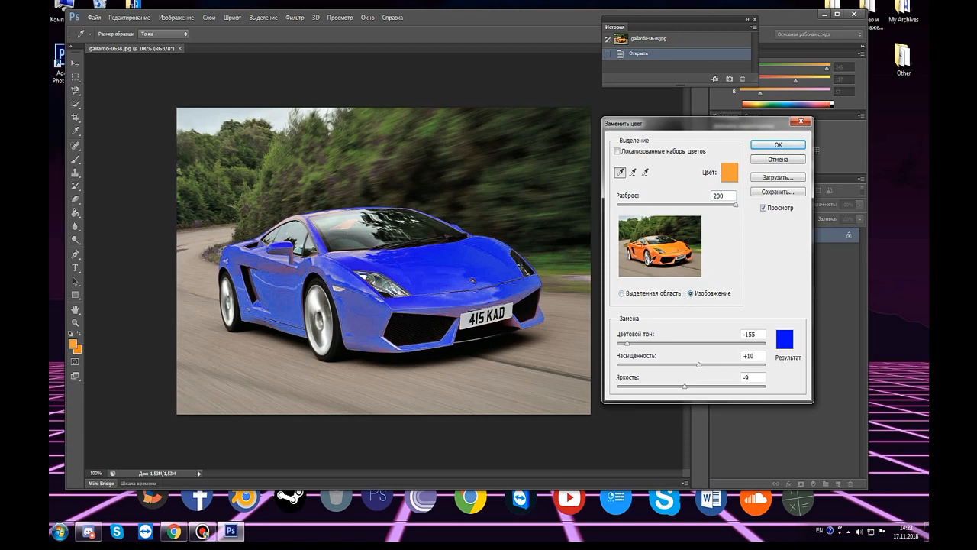
click(650, 254)
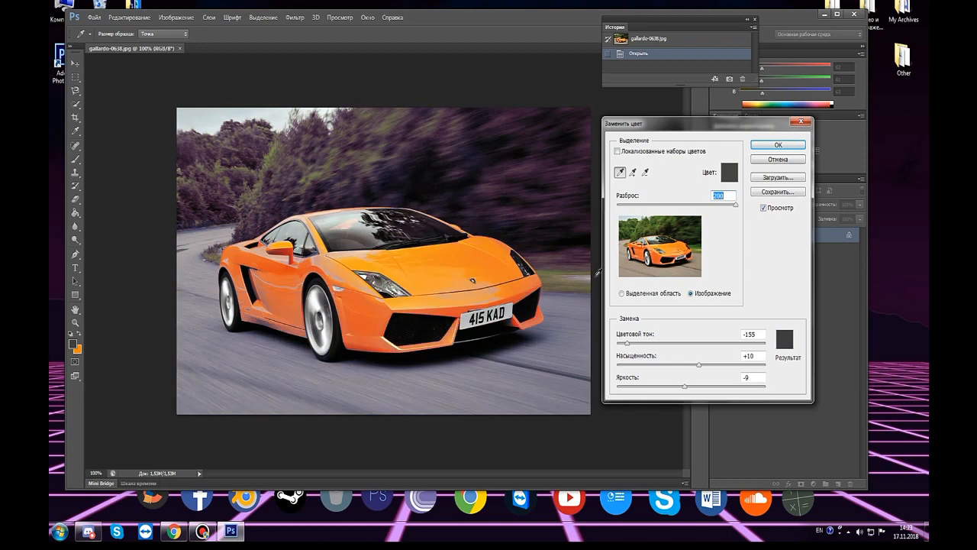
click(651, 252)
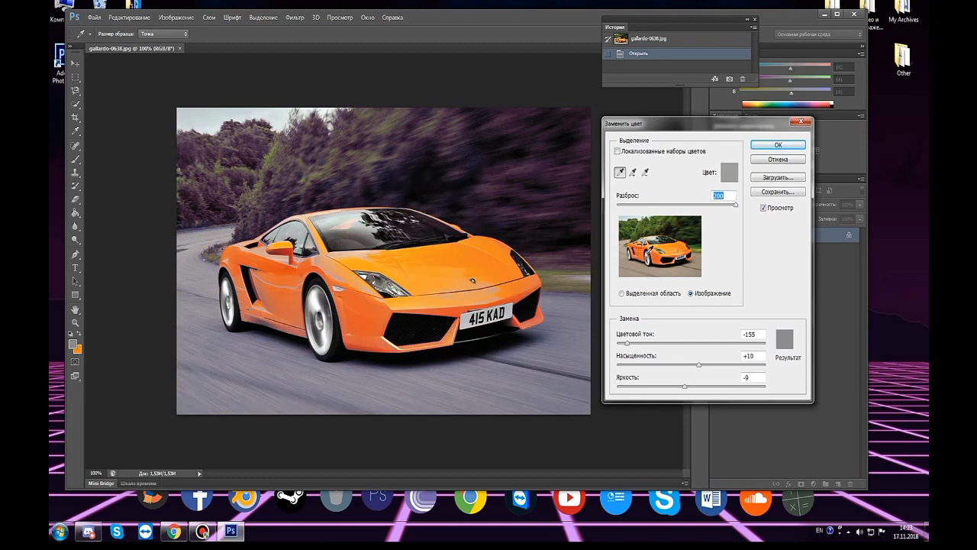
click(652, 250)
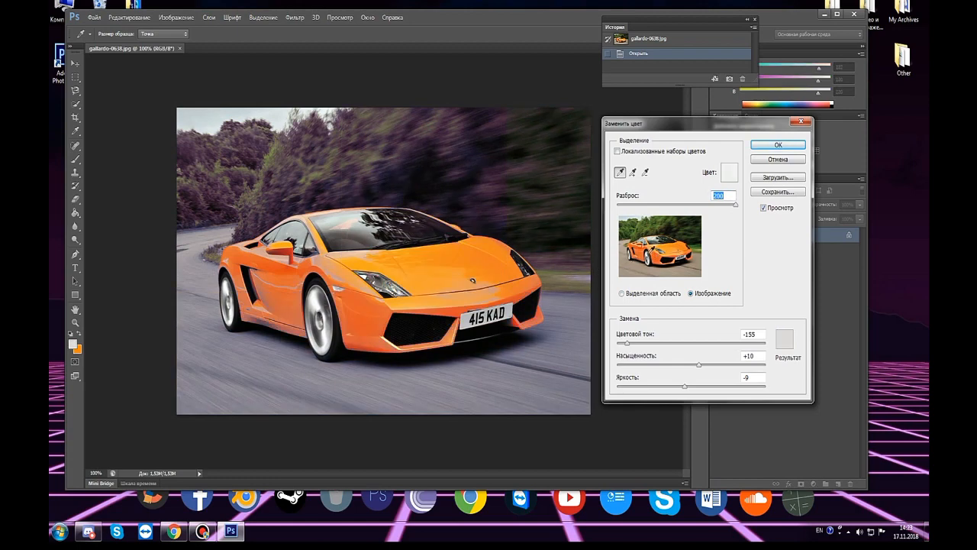
click(650, 251)
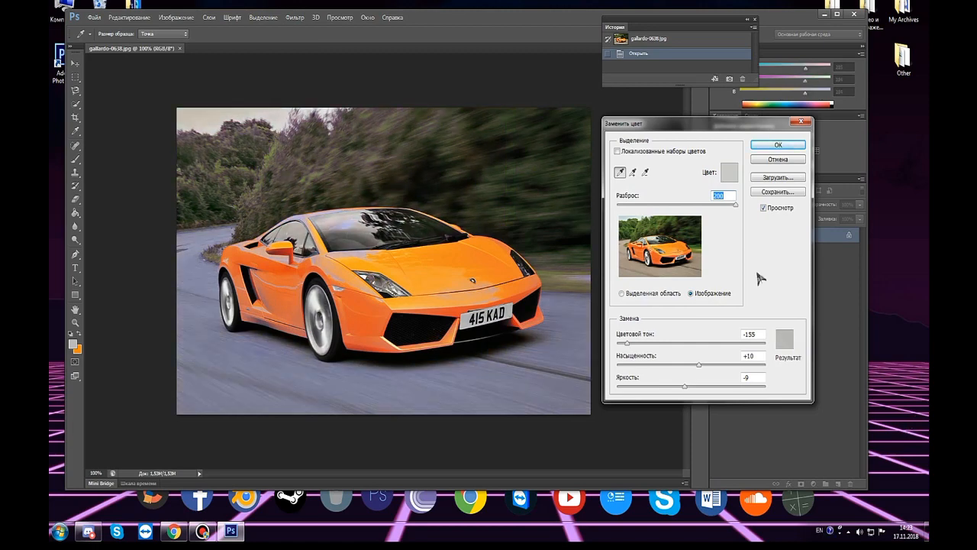
click(649, 296)
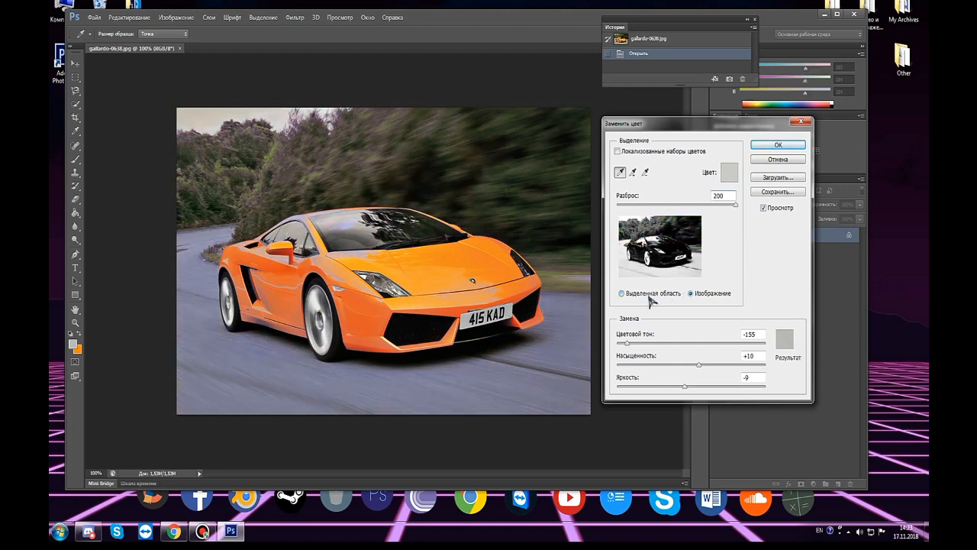
Step: Try a saturated red result colour for the sampled grey tones, and cancel the colour replacement
click(785, 339)
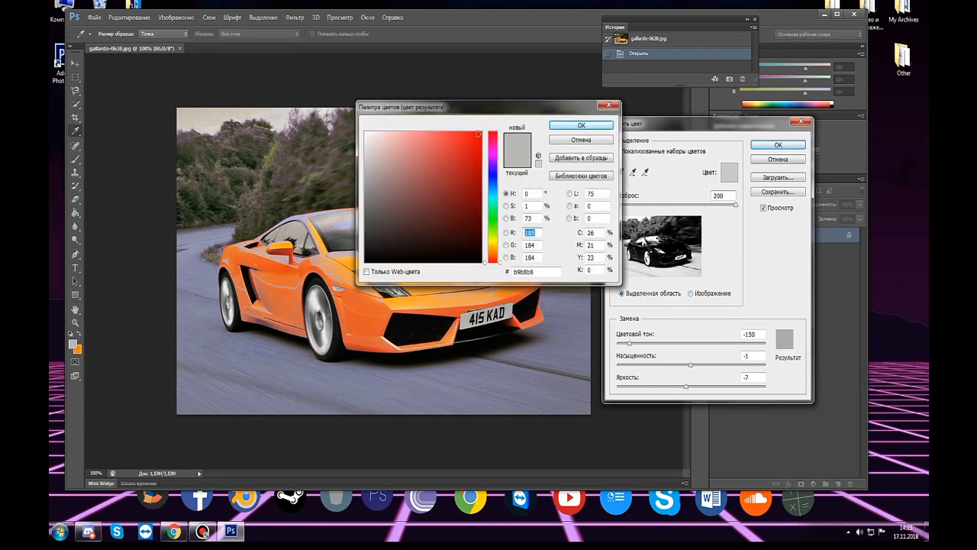
drag(477, 134, 481, 132)
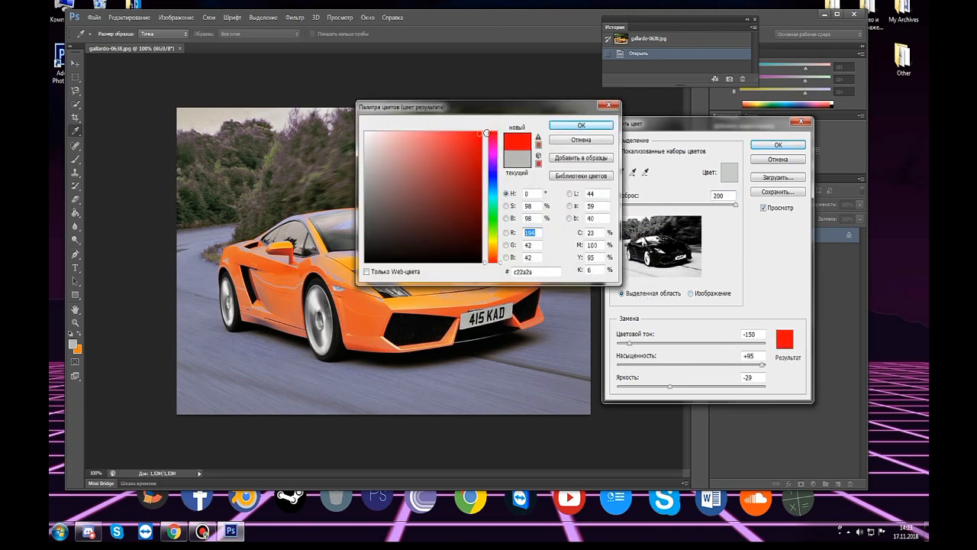
click(566, 126)
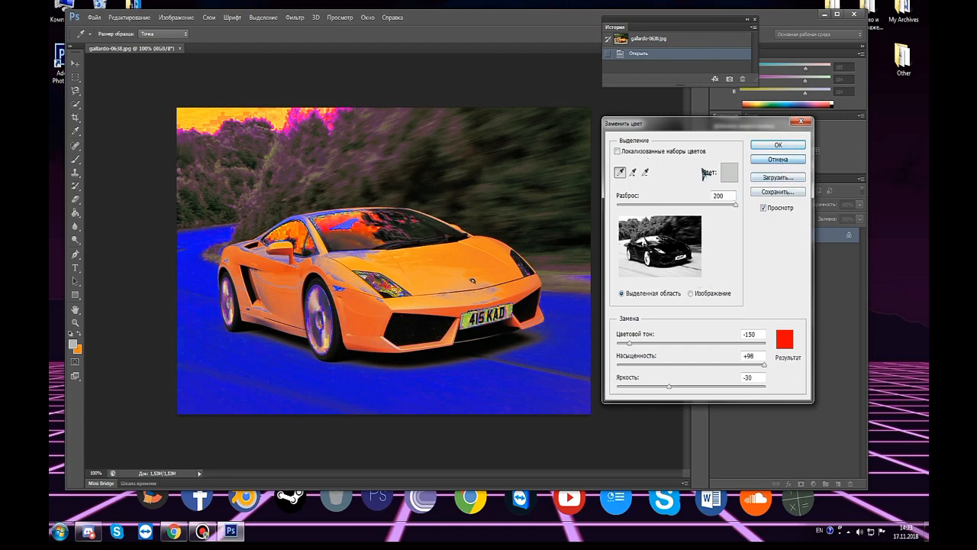
click(778, 159)
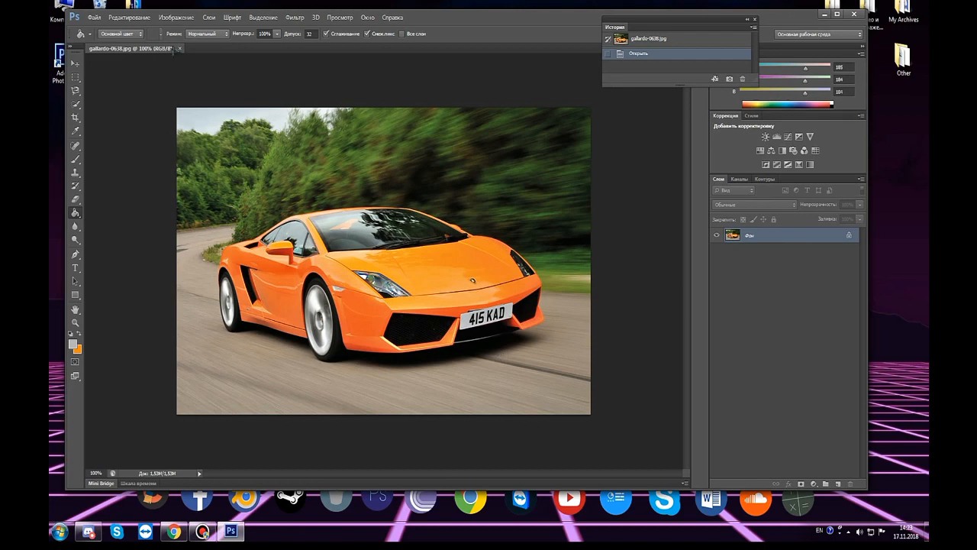
Step: Start Replace Color again, sample the car's orange body from the image preview and set Fuzziness to 200
click(177, 18)
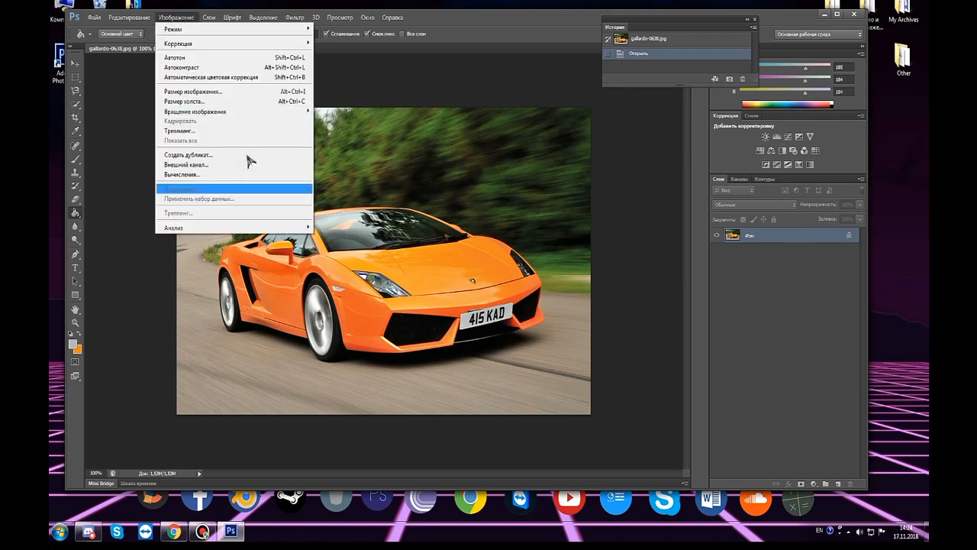
mouse_move(300, 44)
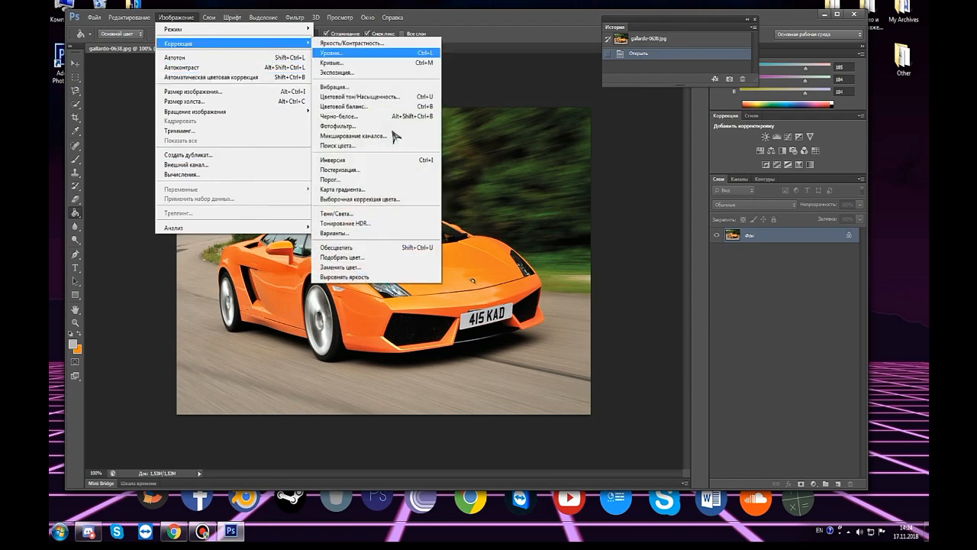
click(357, 268)
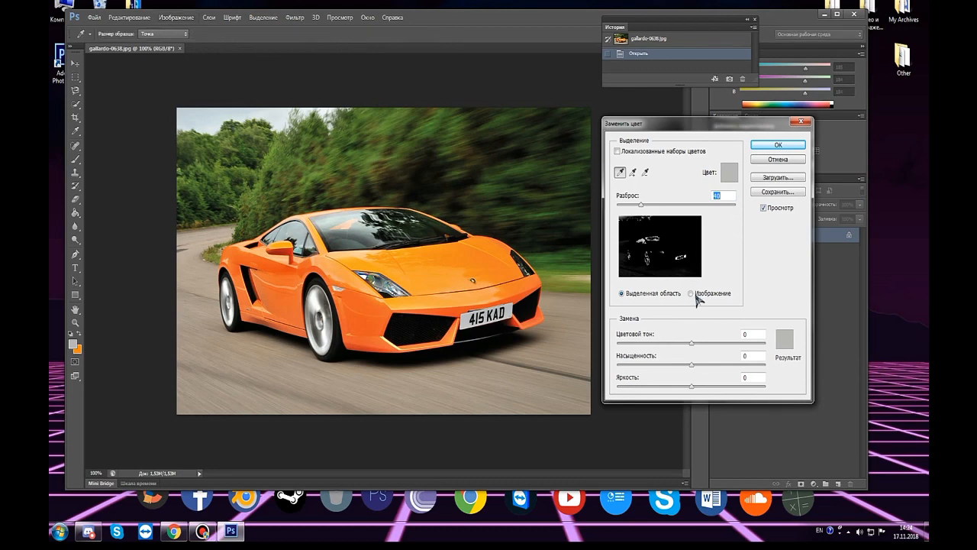
click(692, 294)
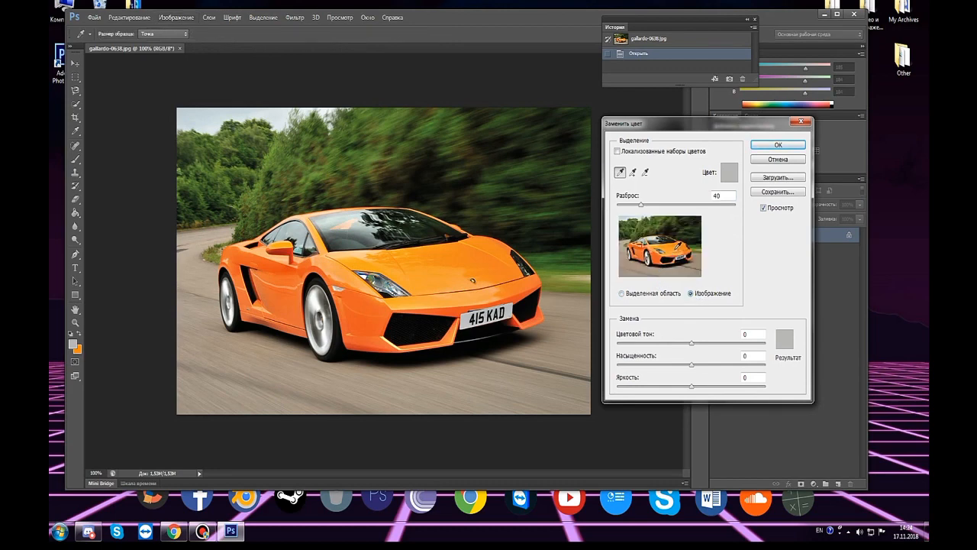
click(672, 249)
drag(644, 201, 722, 211)
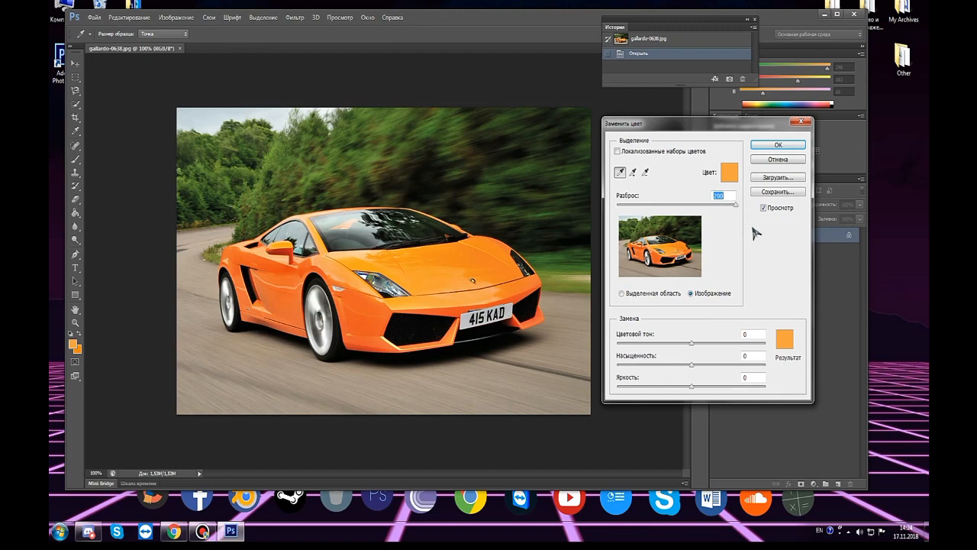
Step: Set the result colour to red f10f2a and apply the colour replacement to the car
click(783, 343)
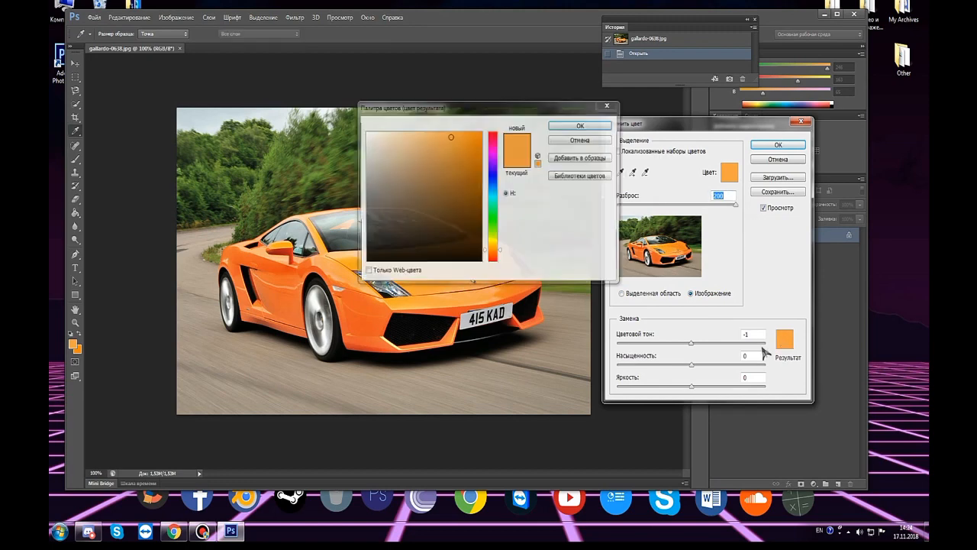
click(496, 137)
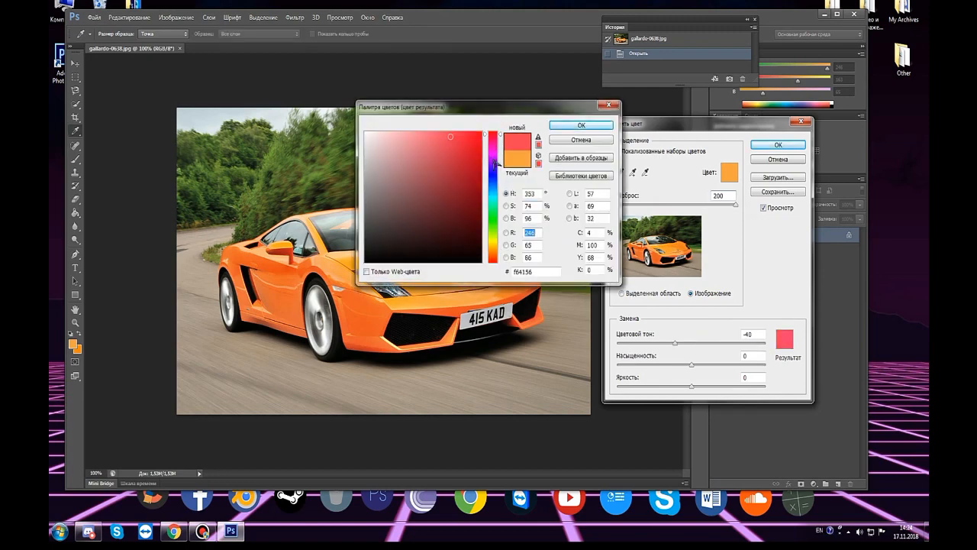
click(465, 138)
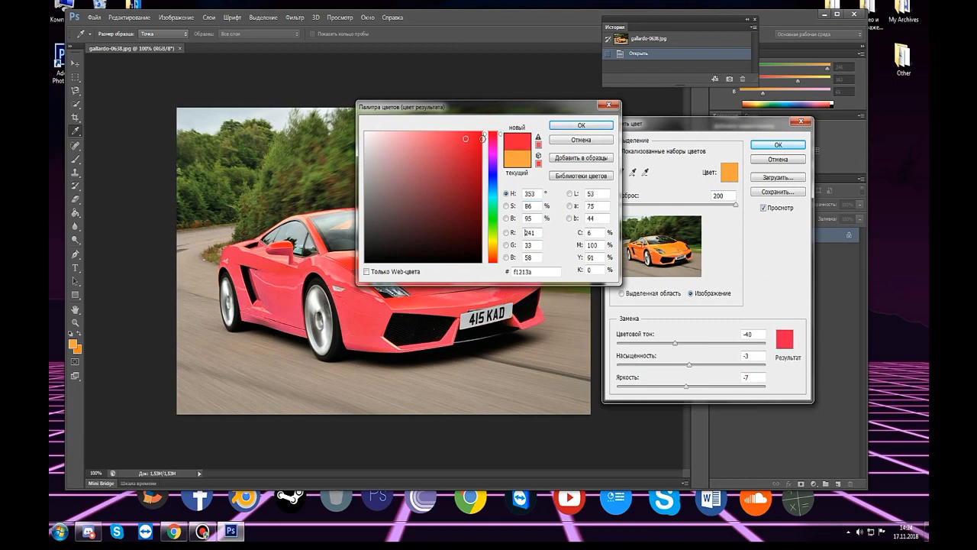
click(482, 133)
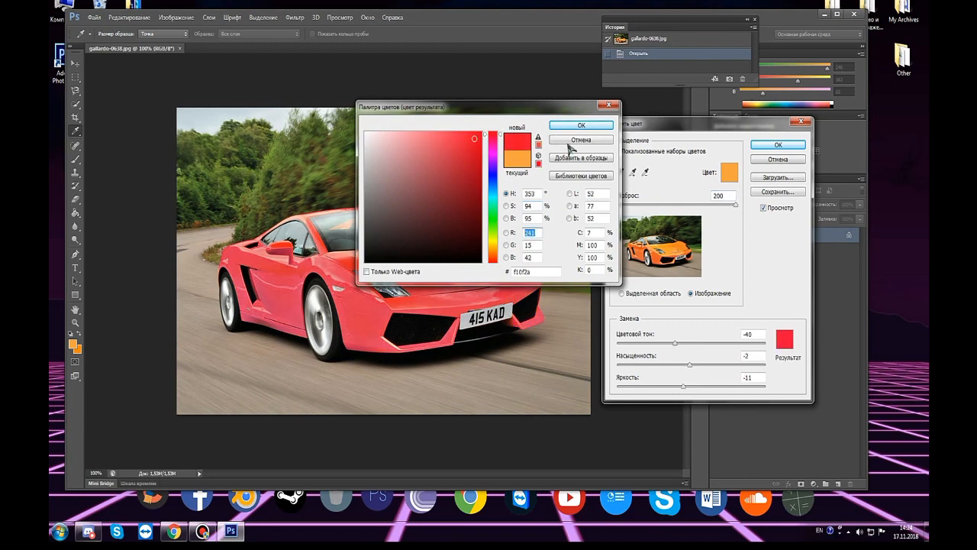
click(576, 126)
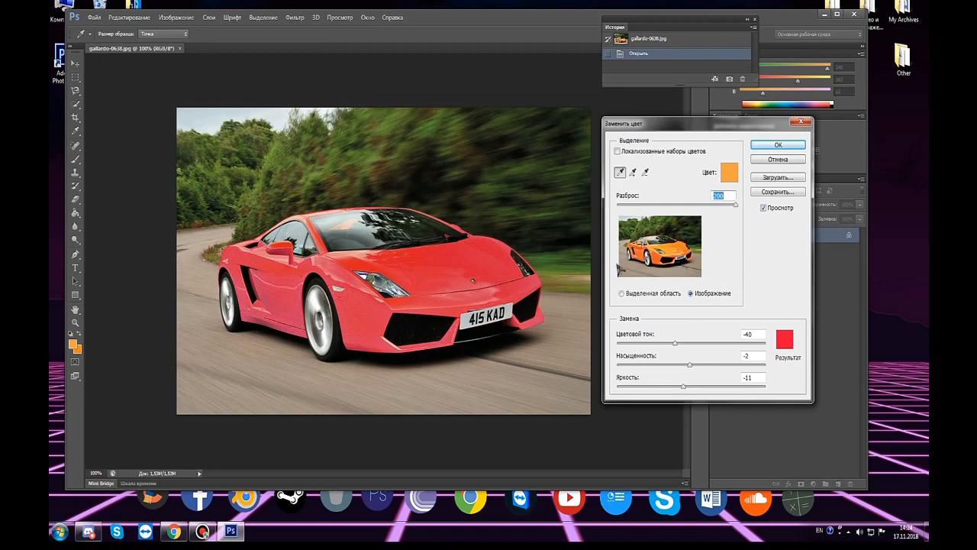
click(781, 147)
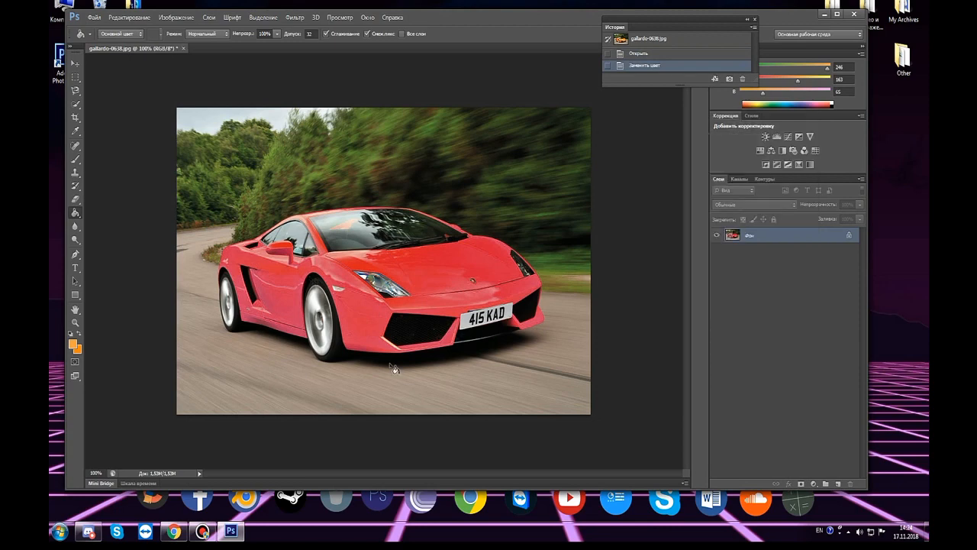